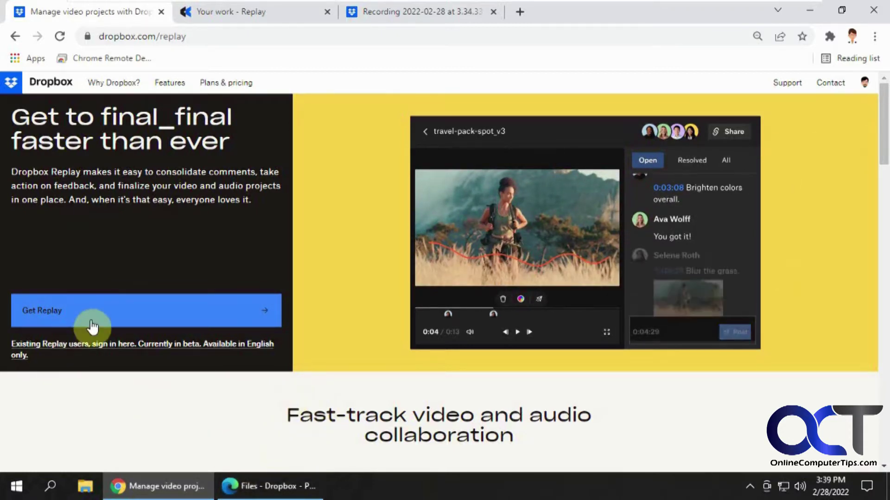
- Go from the Replay landing page to the Your work project list
click(252, 15)
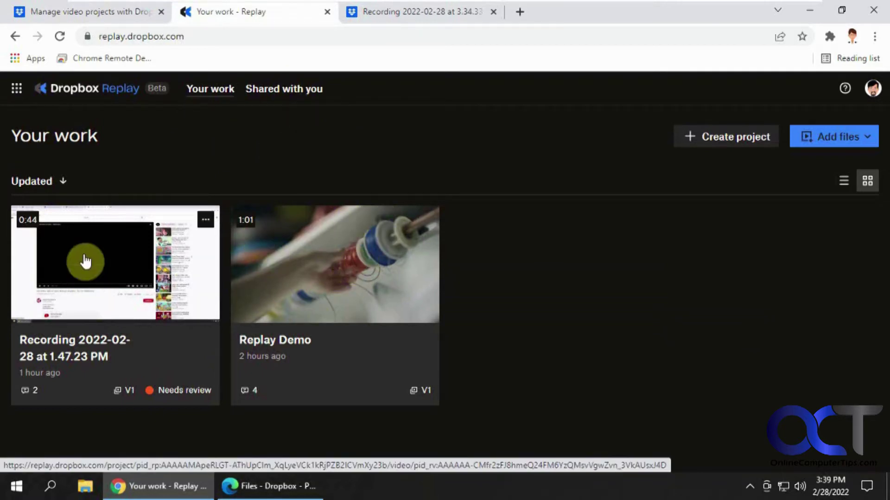
- Open the Replay Demo project, skip the tour, and briefly play then pause the video
click(330, 292)
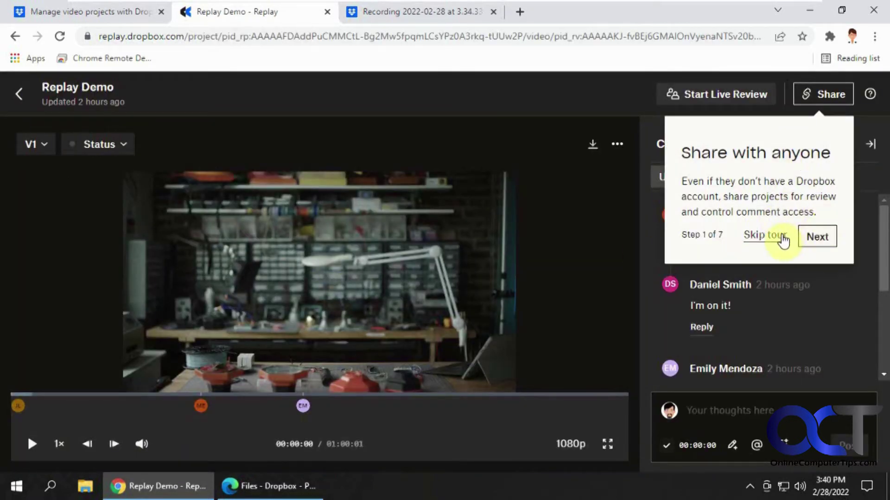
click(783, 238)
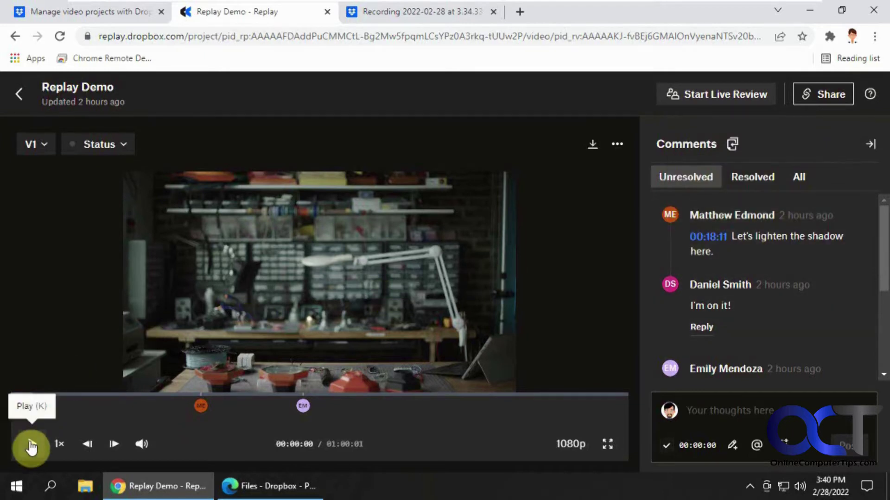
click(31, 446)
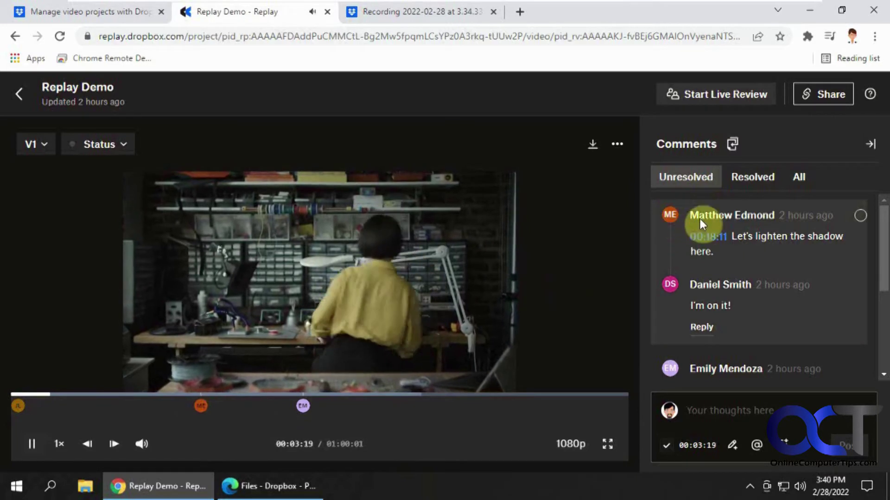
click(31, 444)
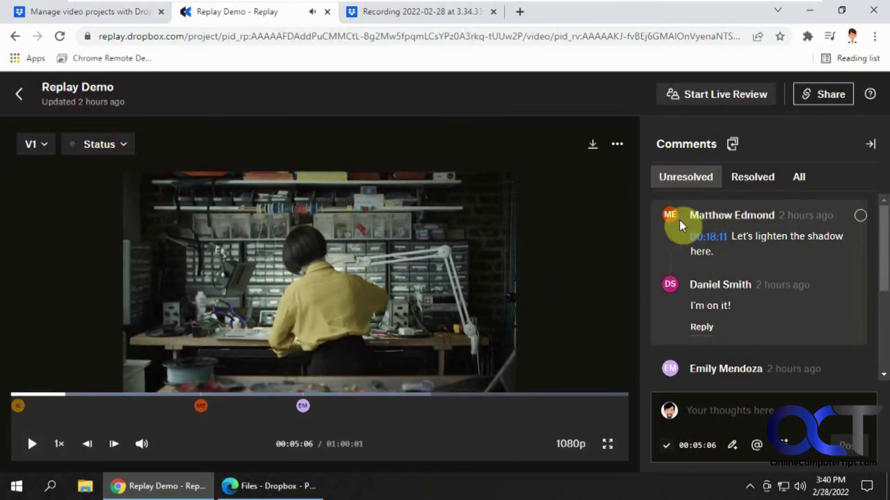
- Jump to the 00:18:11 and 00:28:08 comment points and view the video's versions list
click(201, 406)
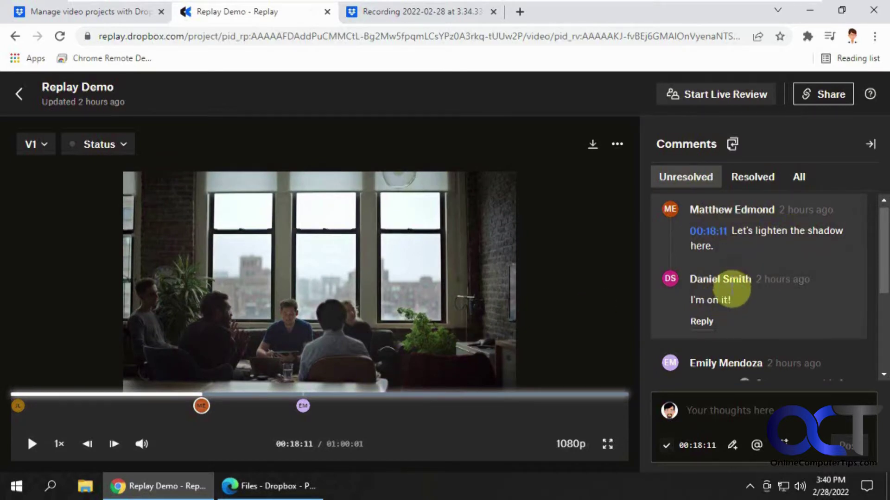
click(303, 407)
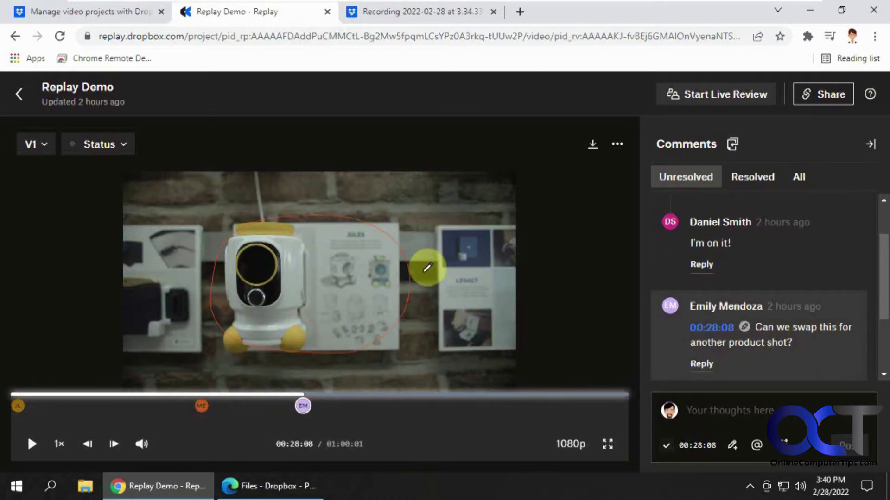
click(43, 145)
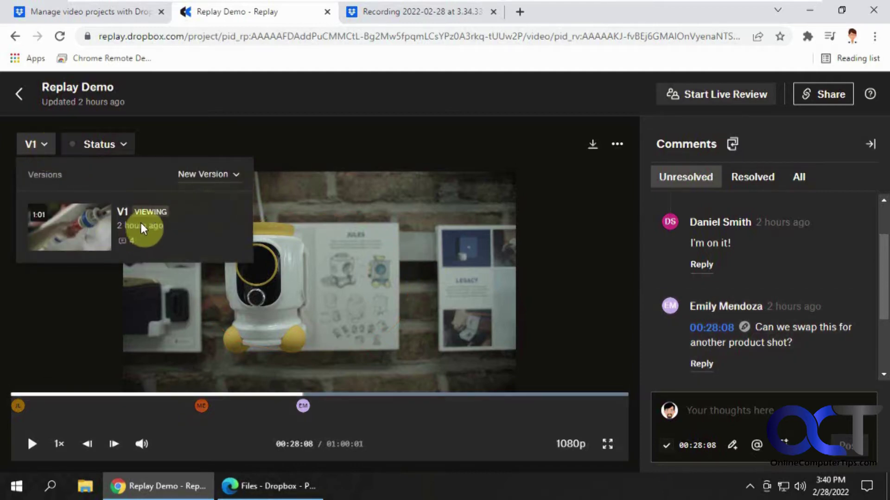
click(234, 176)
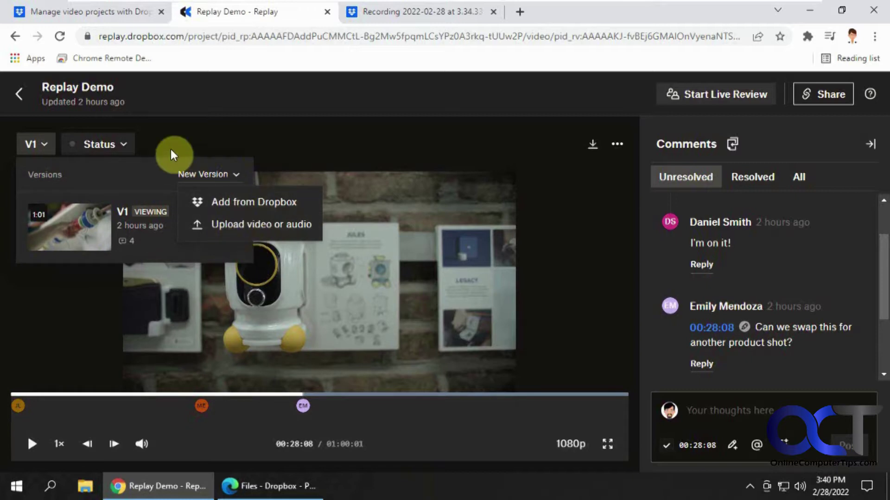
click(119, 144)
click(119, 144)
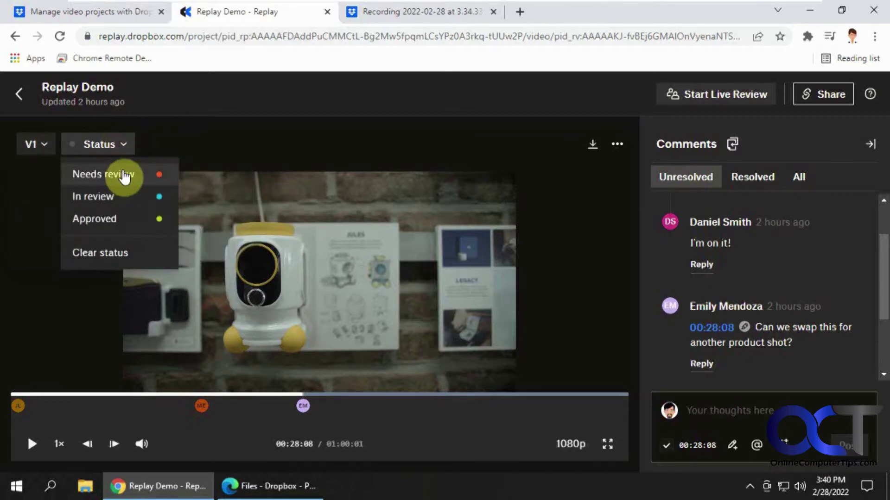
click(230, 153)
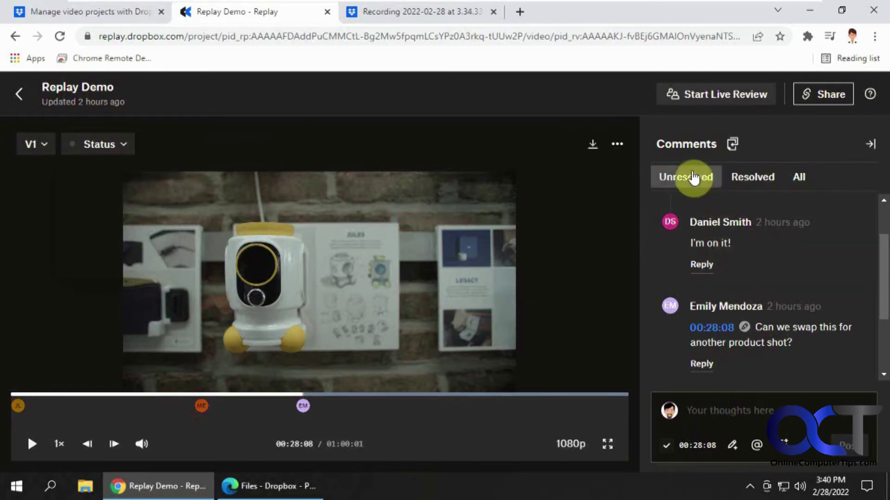
click(746, 178)
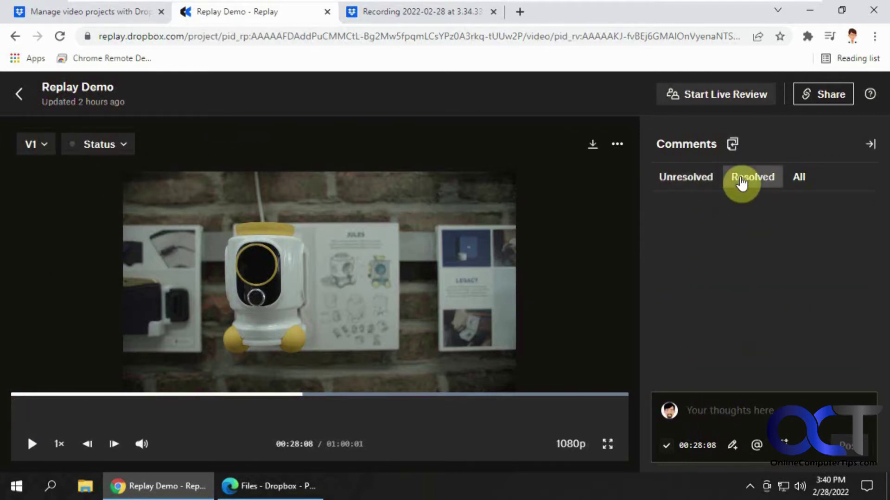
click(798, 181)
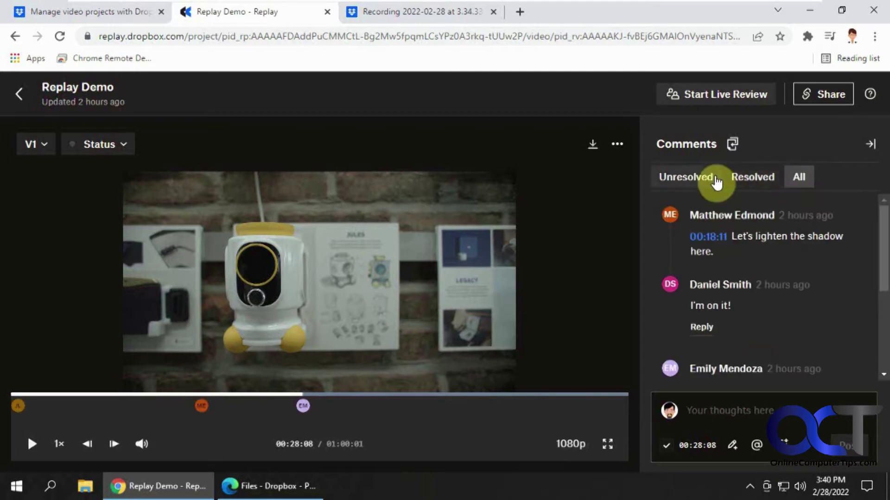
click(703, 179)
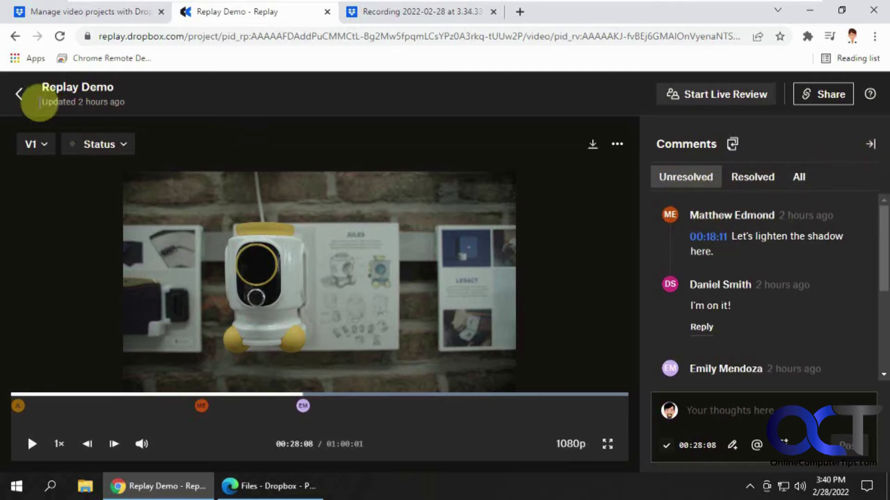
- Back on the project list, create a project named Puppy Bowl and open it
click(19, 94)
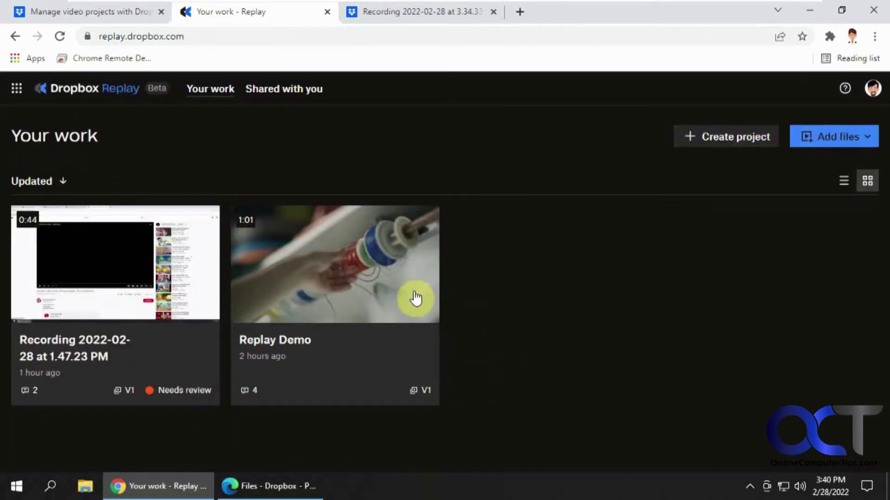
click(729, 139)
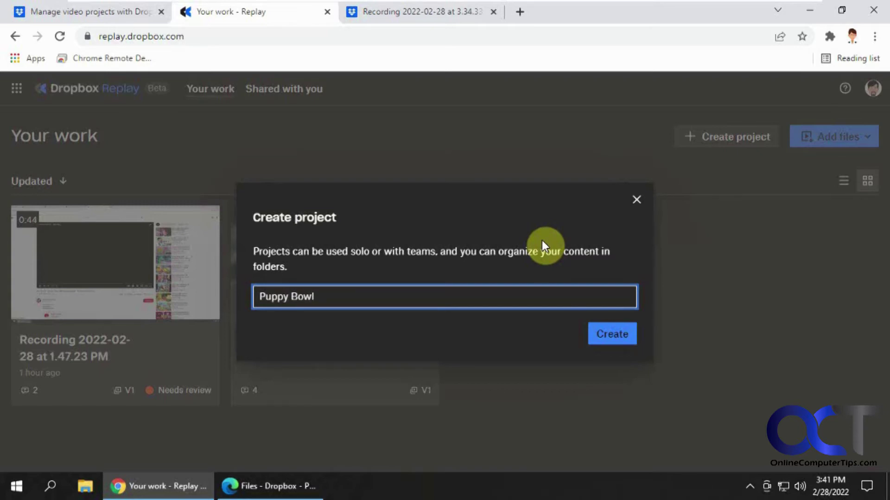
click(604, 331)
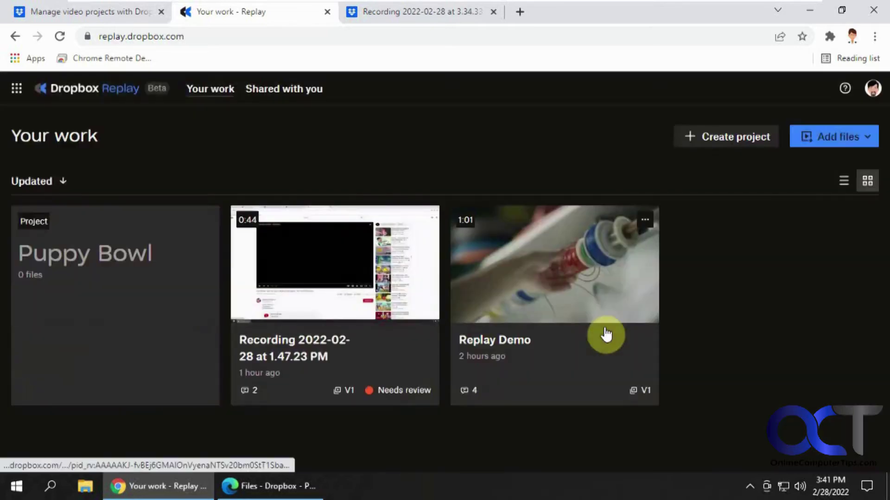
click(145, 281)
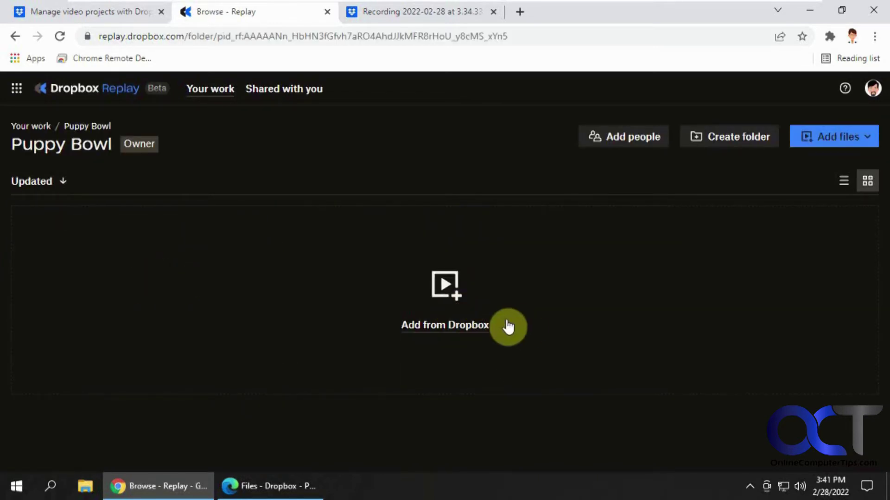
- Add Puppy Bowl Video.mp4 from Dropbox to the project and open it in the player
click(859, 141)
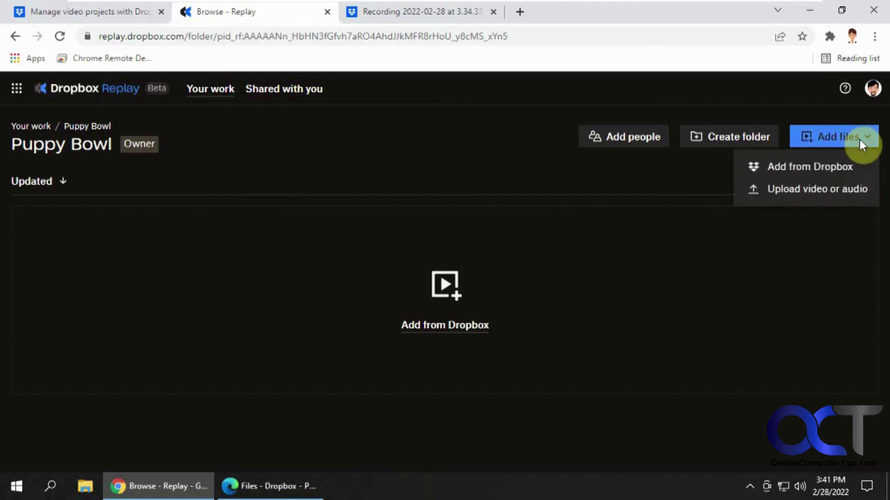
click(814, 171)
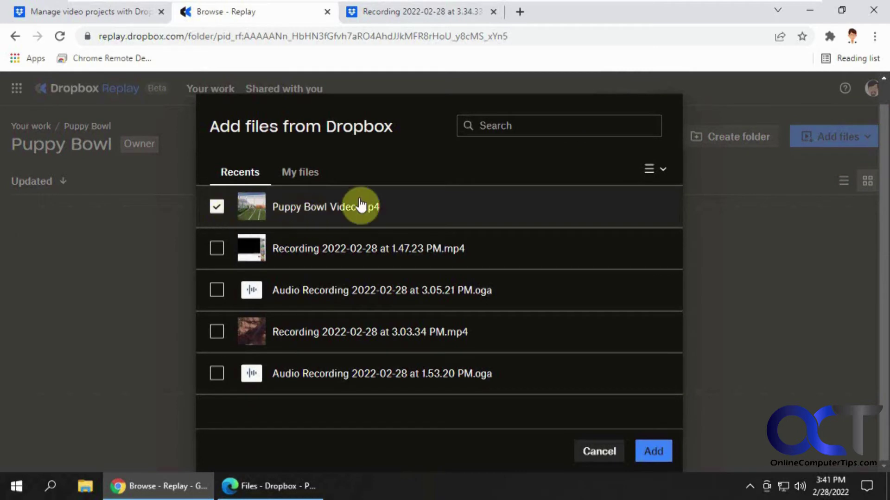
click(658, 451)
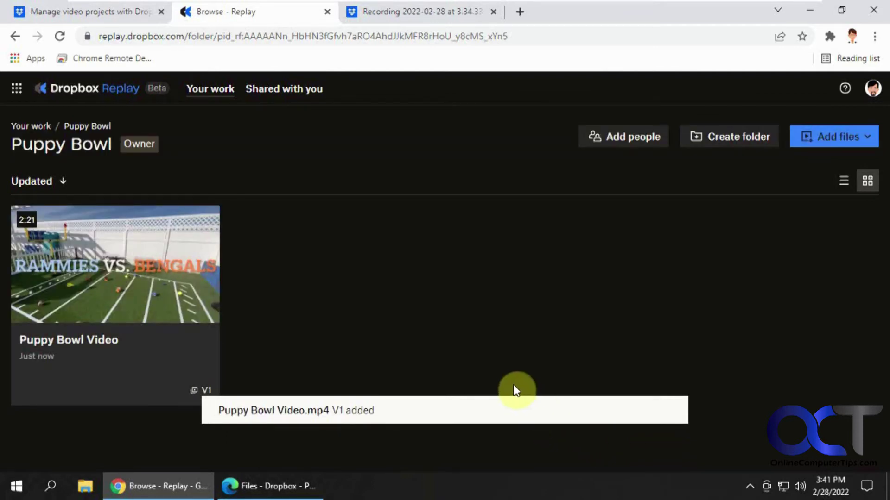
click(138, 277)
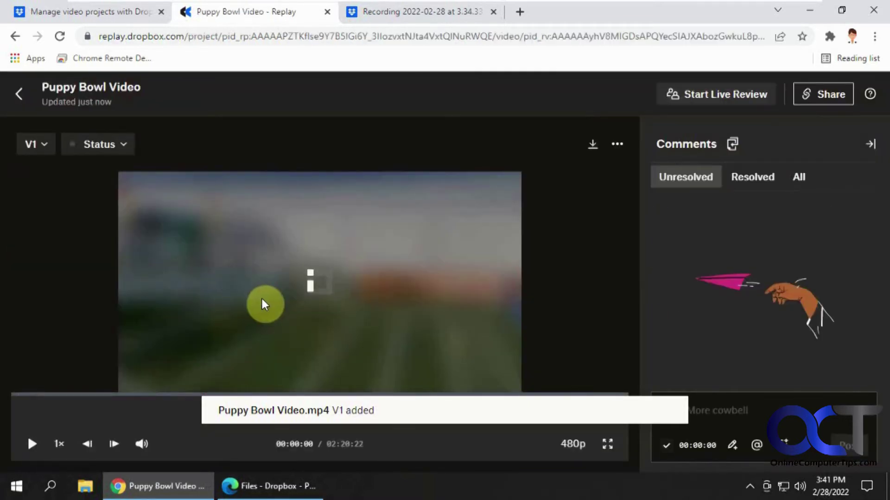
- Raise the volume to about 54%, pause at 00:11:26, circle the ref caption and post 'Lets change the name of the ref'
click(32, 446)
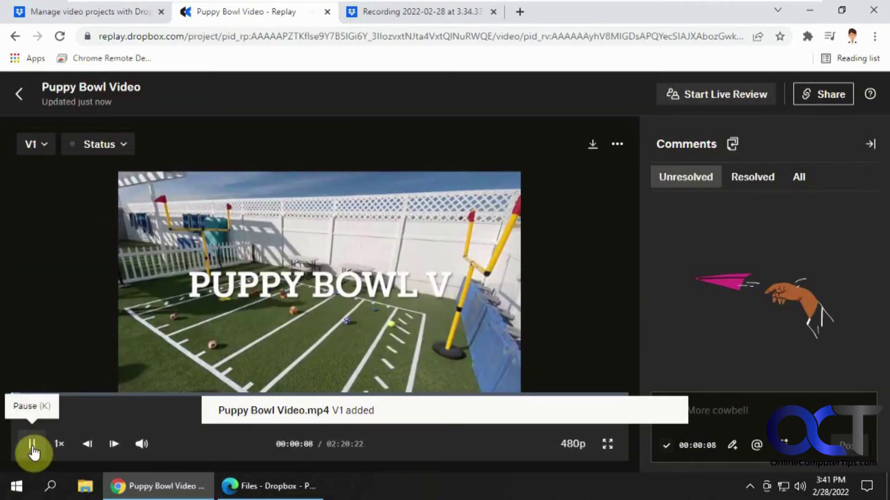
click(164, 447)
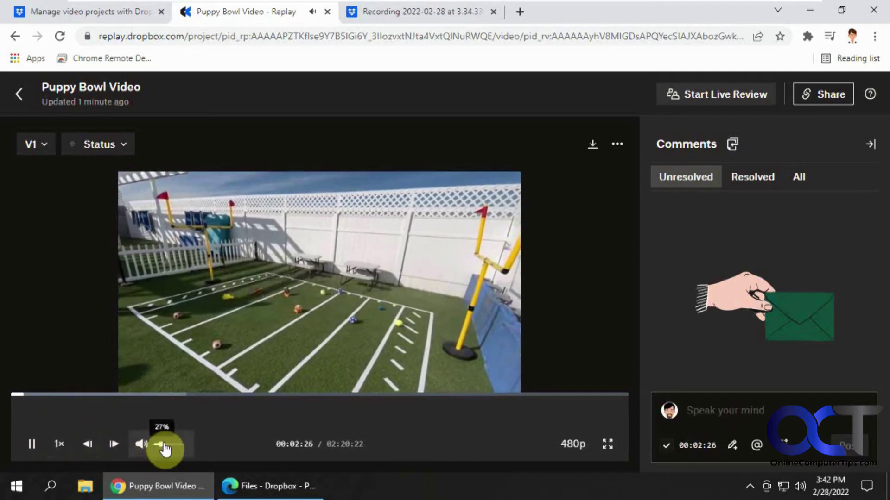
drag(164, 449, 171, 448)
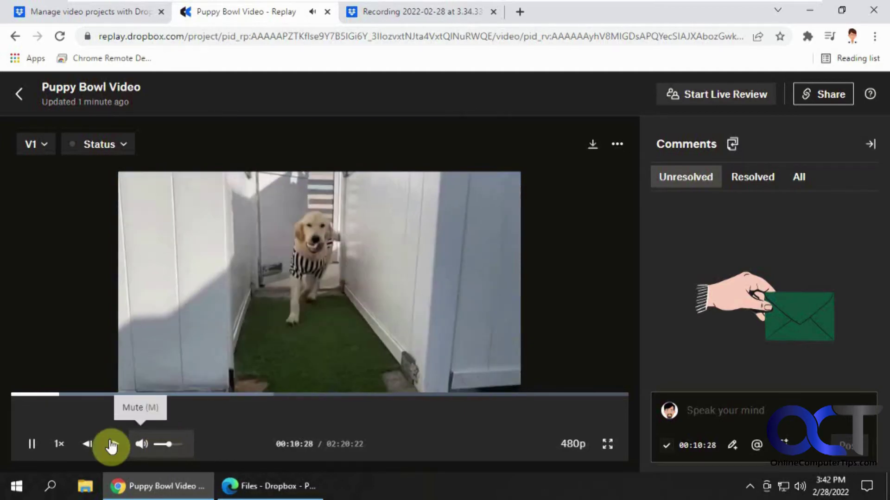
click(32, 444)
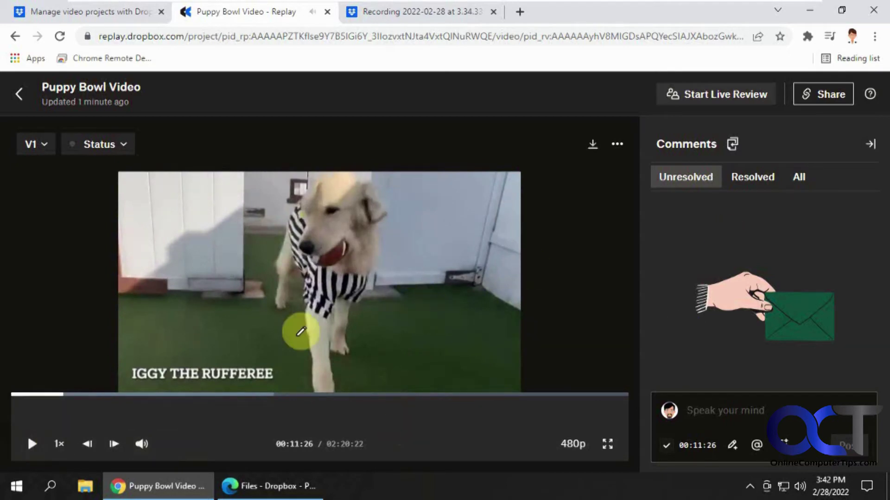
mouse_move(142, 354)
mouse_down()
mouse_move(124, 364)
mouse_move(140, 379)
mouse_move(163, 386)
mouse_move(174, 376)
mouse_move(176, 365)
mouse_move(138, 346)
mouse_up()
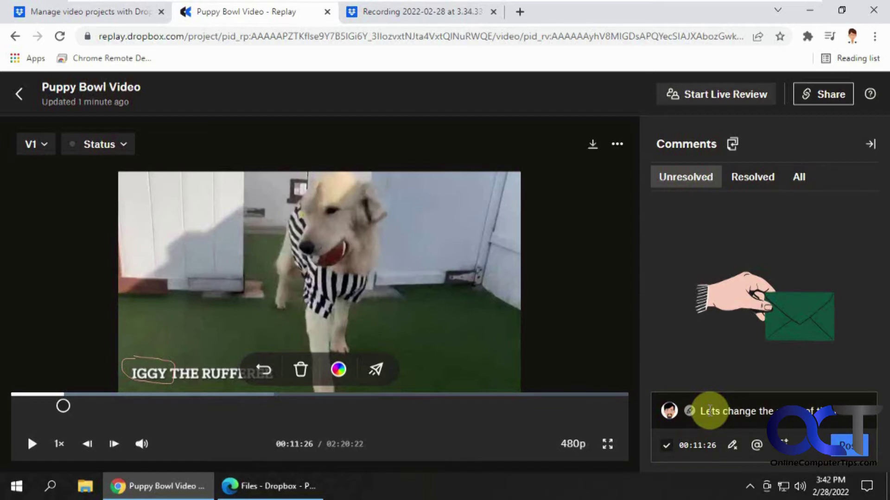
click(848, 445)
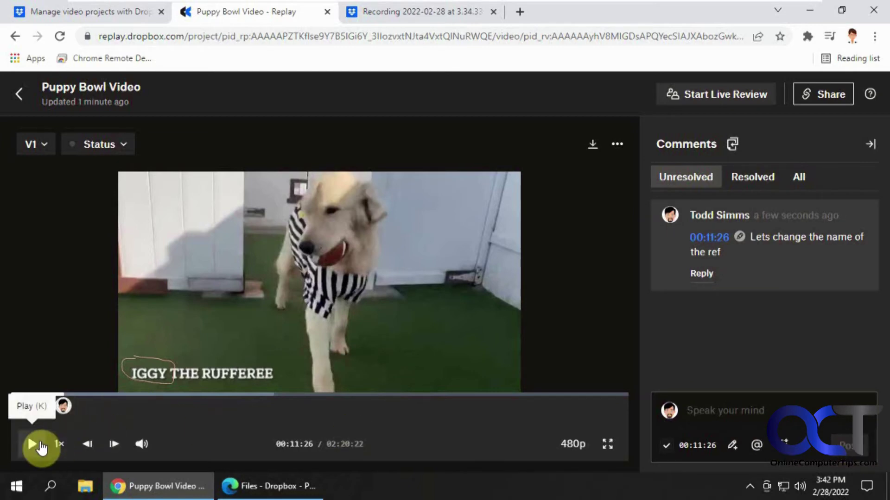
- Play the video, scrub ahead and pause it at 00:56:16
click(33, 444)
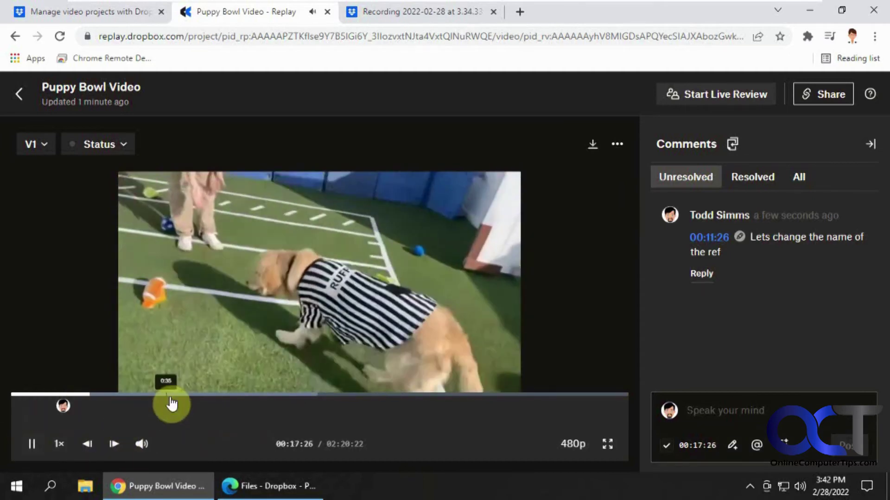
drag(172, 404, 248, 402)
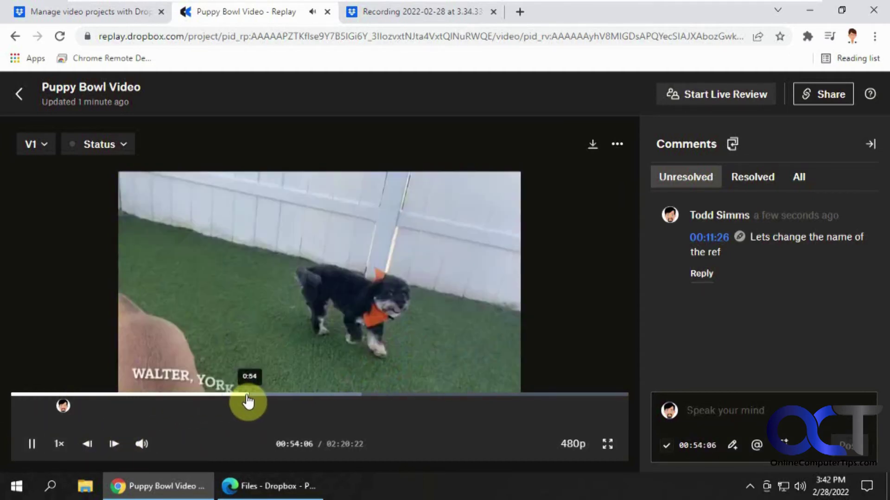
click(33, 446)
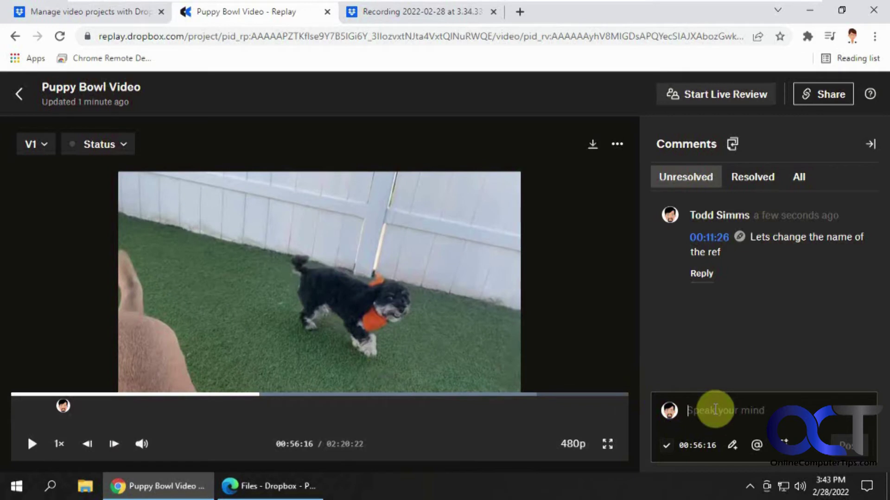
- Post 'Lets see if we can change the bandana color in editing 👍' at that point
text(Lets see if we can change t)
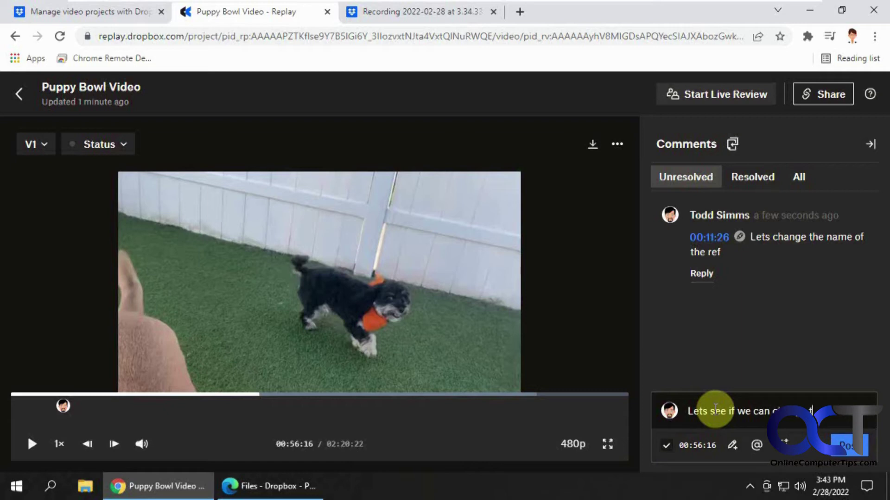
text(dana color in editing)
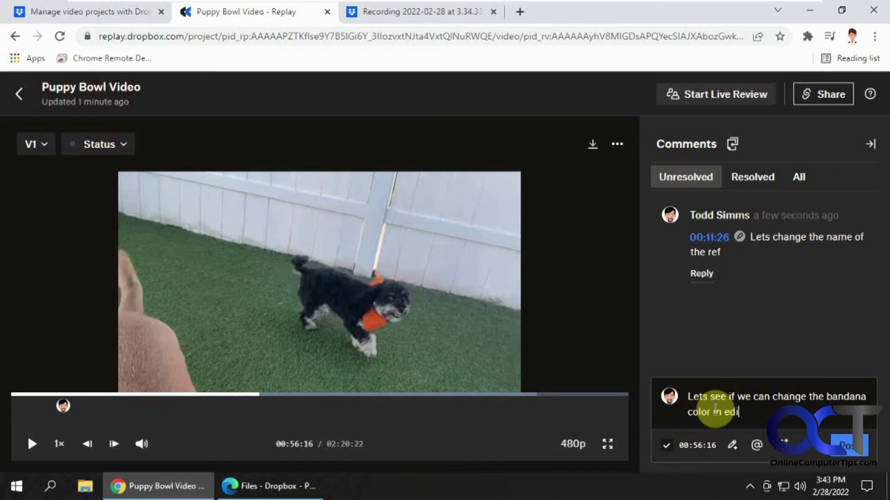
click(783, 444)
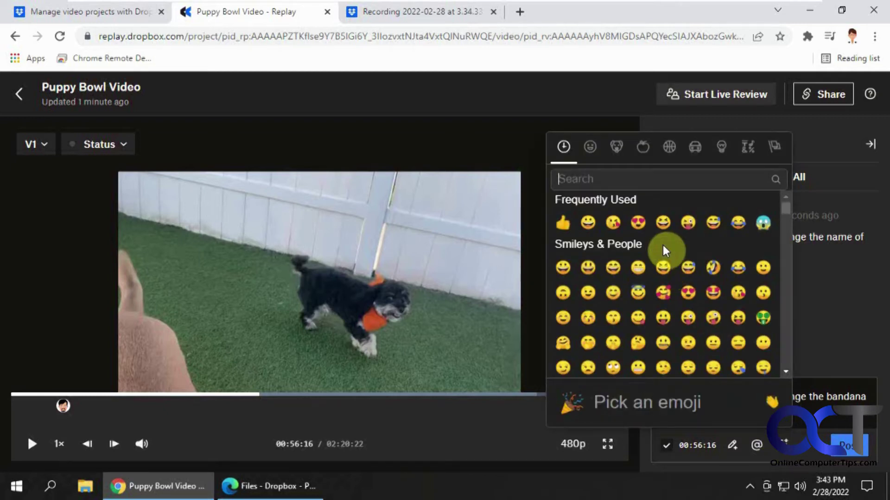
click(574, 225)
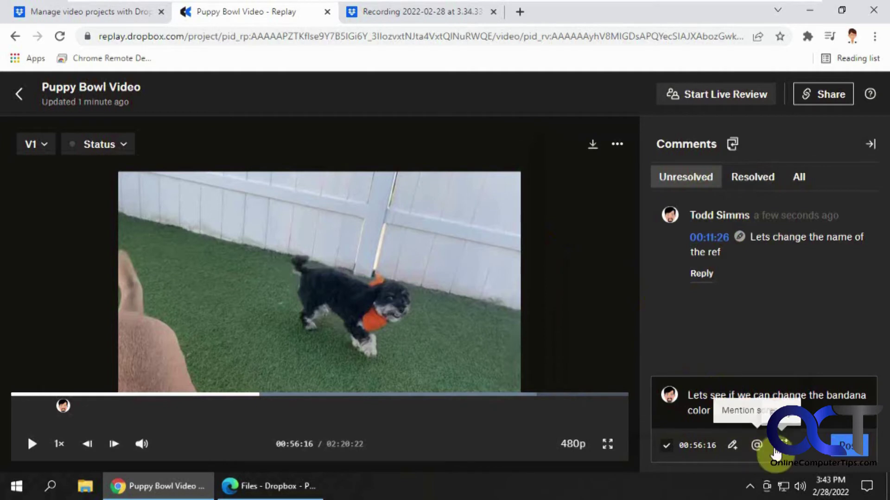
click(733, 449)
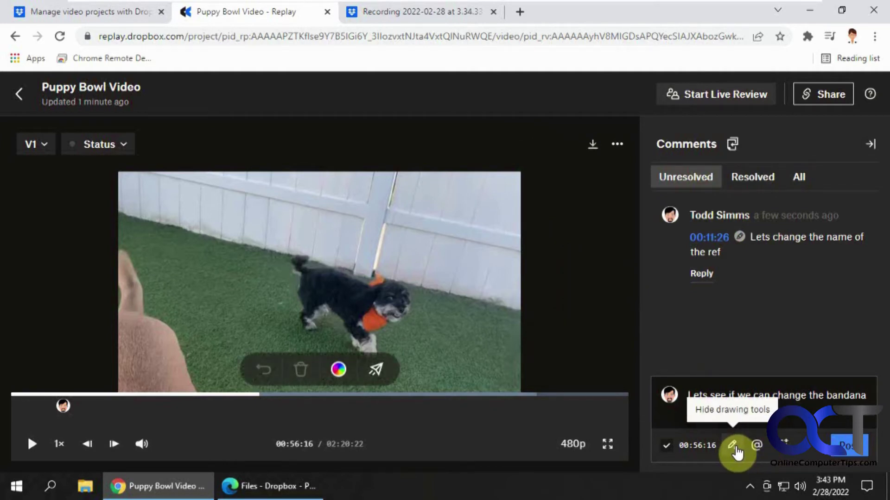
click(846, 447)
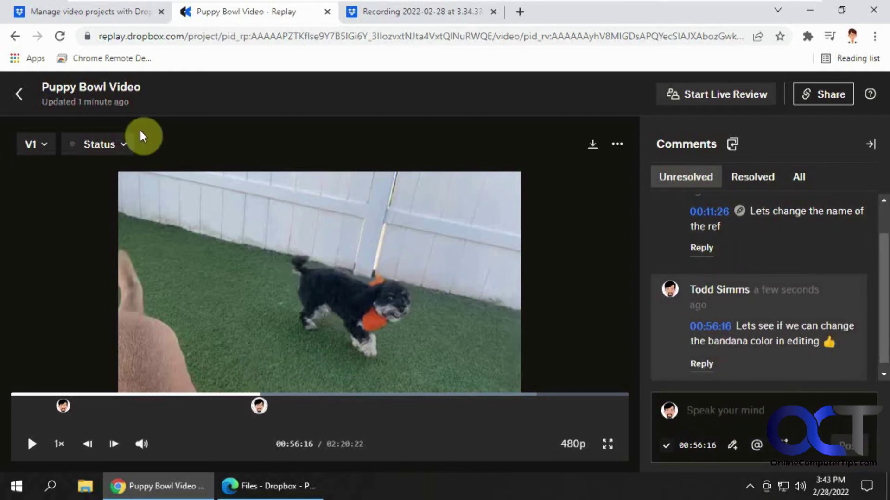
click(124, 144)
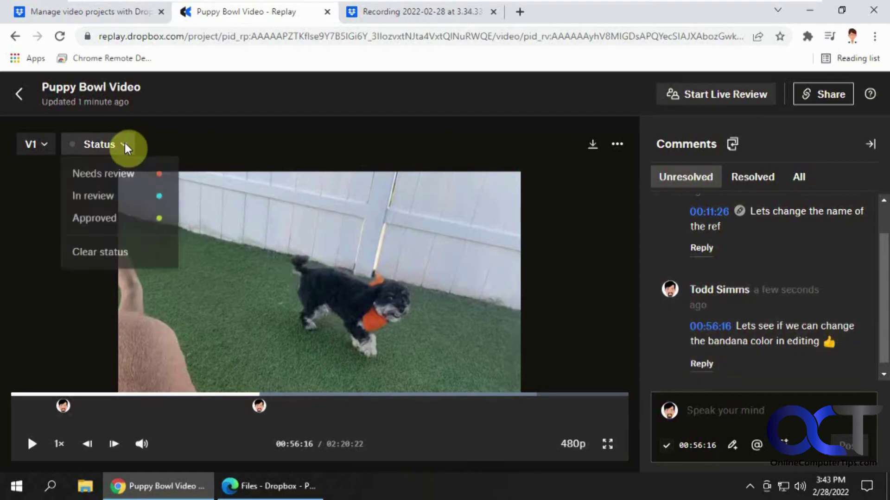
- Set the video's status to Needs review and copy its review-and-comment share link
click(129, 175)
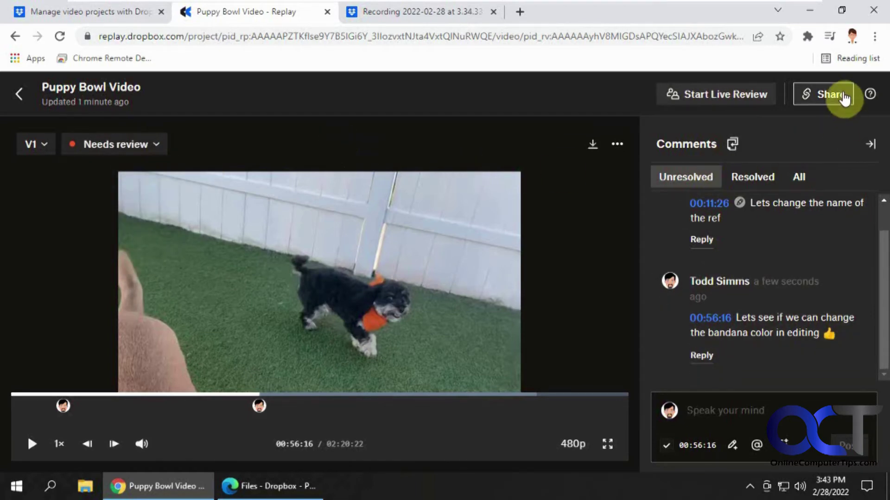
click(828, 94)
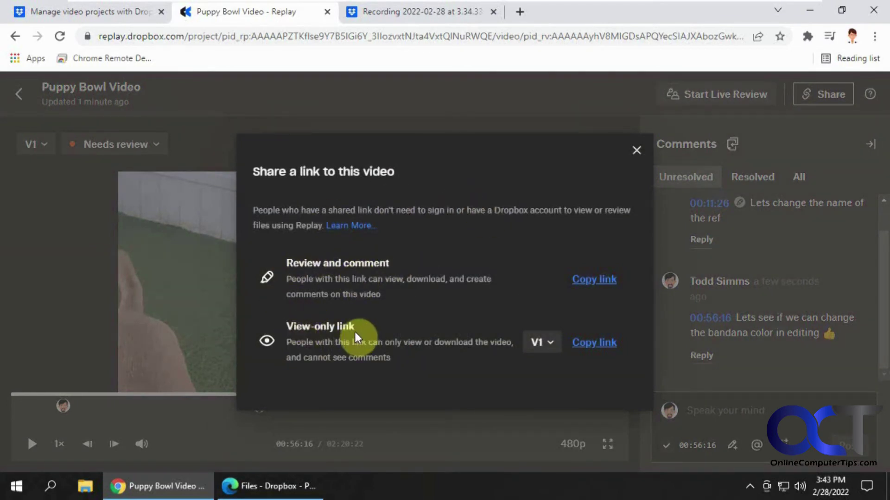
click(601, 283)
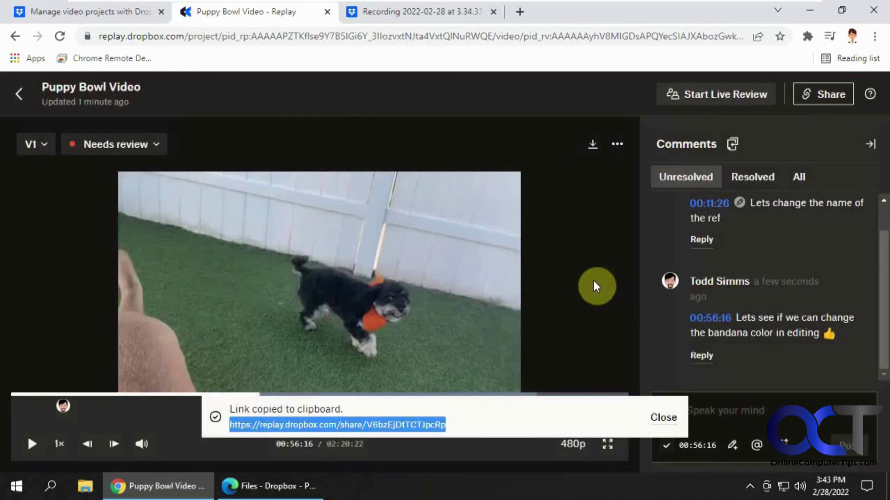
click(520, 12)
- In Gmail, send the reviewer the pasted share link with subject 'Please review this video'
click(832, 94)
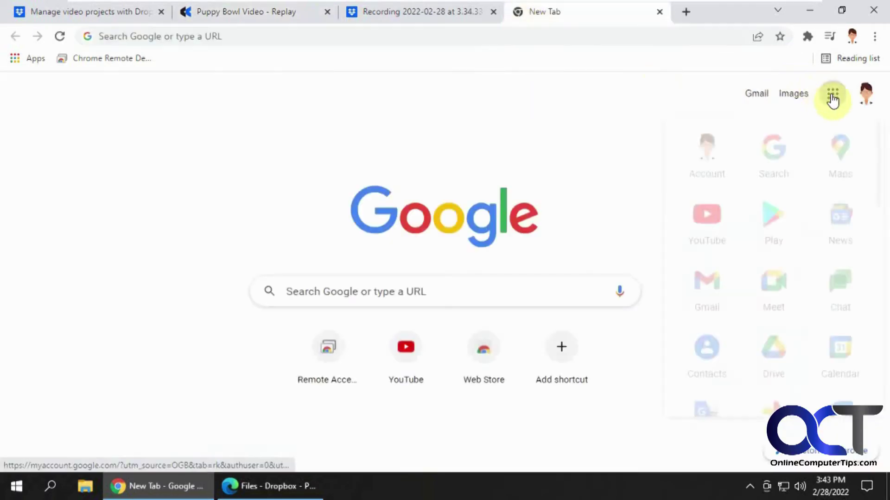
click(707, 282)
click(70, 143)
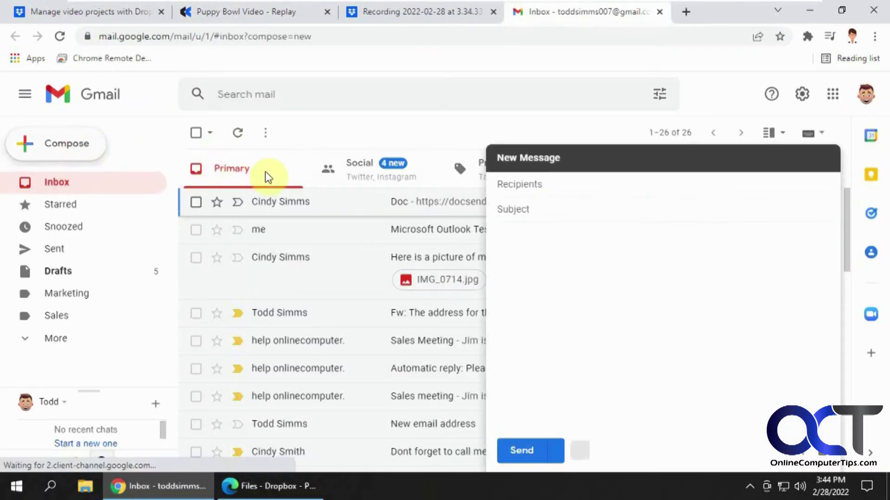
text(cind)
click(605, 211)
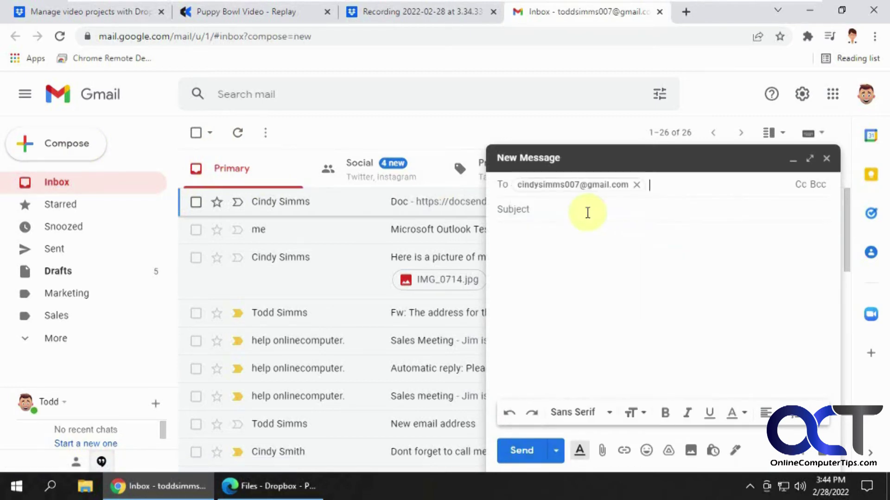
click(587, 212)
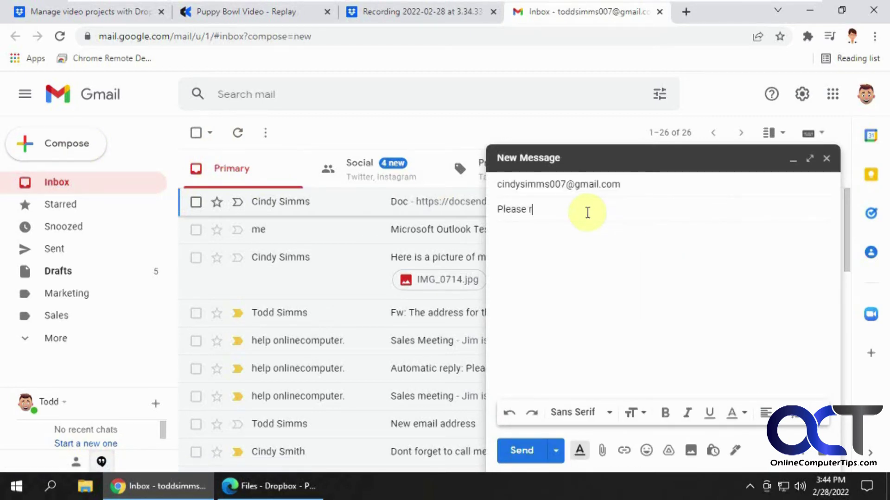
text(Please review this video)
key(Tab)
key(ctrl+v)
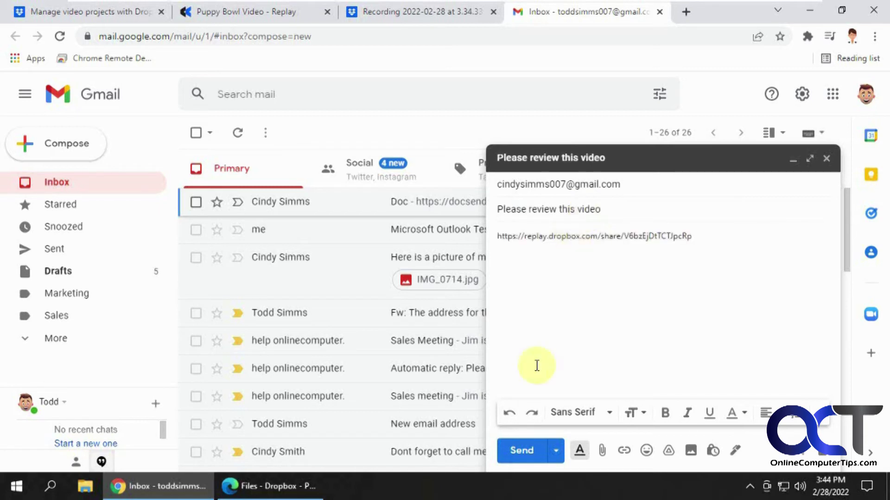
click(521, 450)
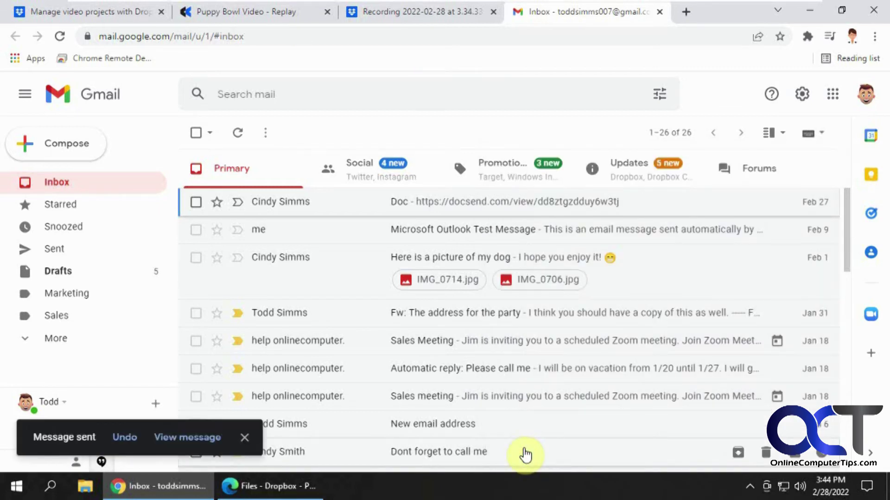
- Switch back to the 'Puppy Bowl Video - Replay' tab showing both comments
click(276, 14)
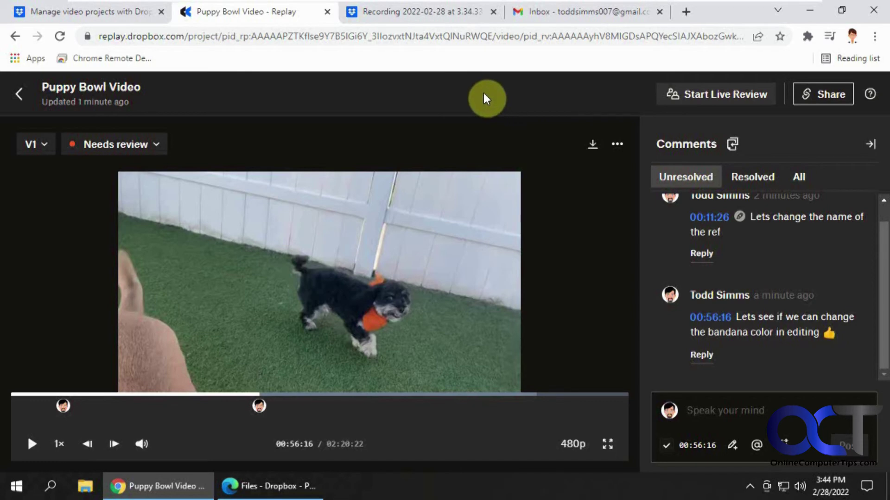
- Open the 'Please review this video' email in the reviewer's Gmail and follow its replay.dropbox.com link
click(264, 486)
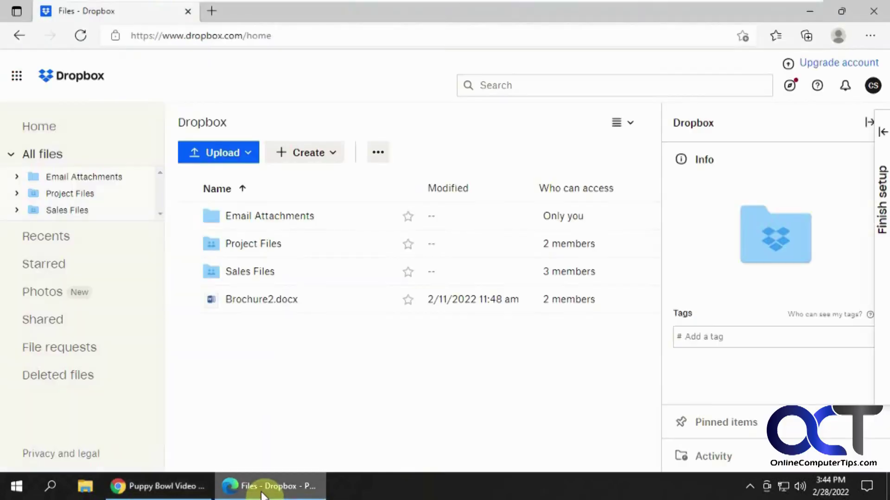
click(212, 12)
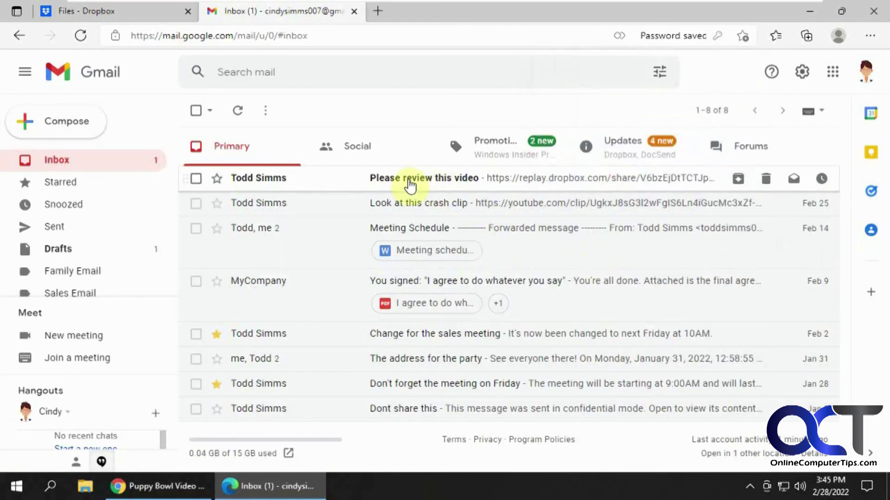
click(444, 177)
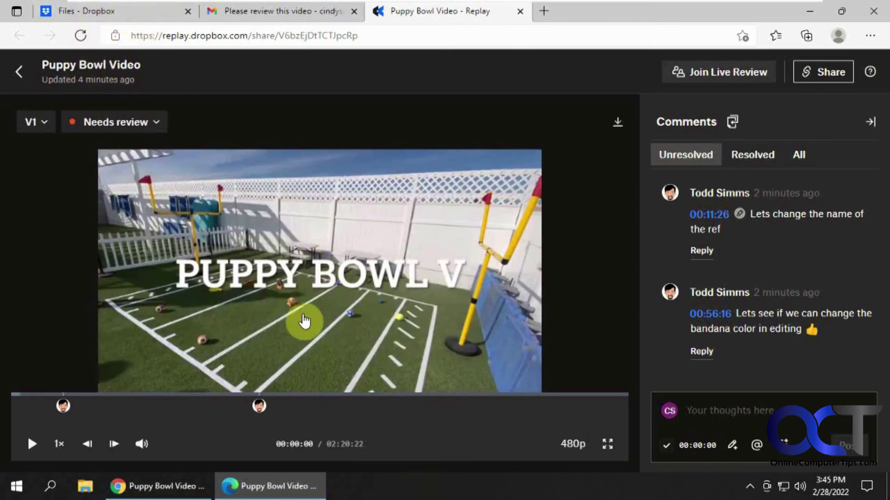
- Return to the shared Puppy Bowl Video and jump to the 00:11:26 comment
click(133, 13)
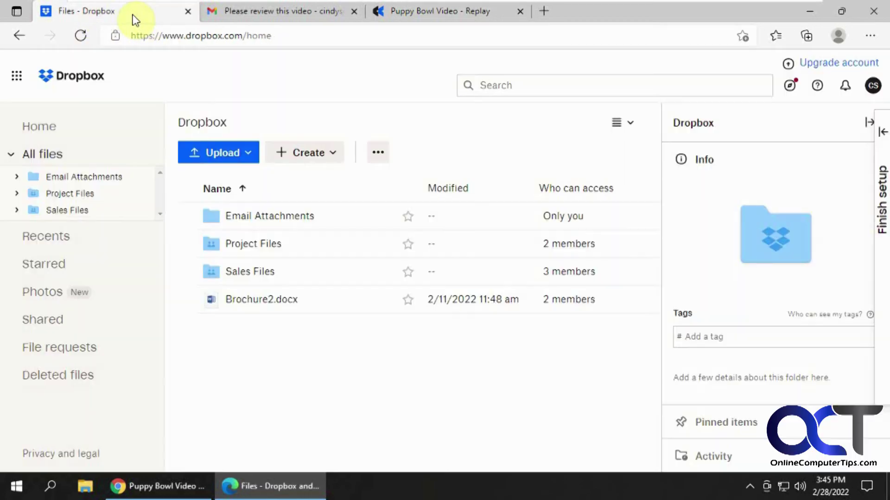
click(419, 12)
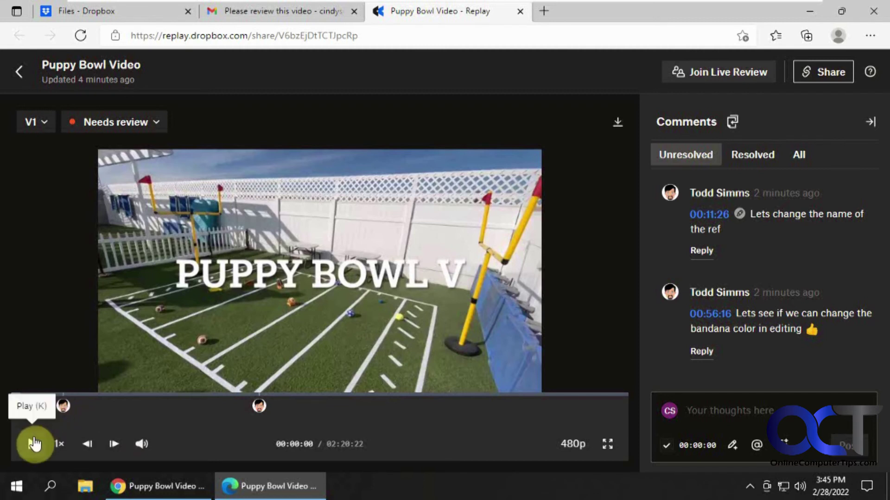
click(32, 444)
click(63, 407)
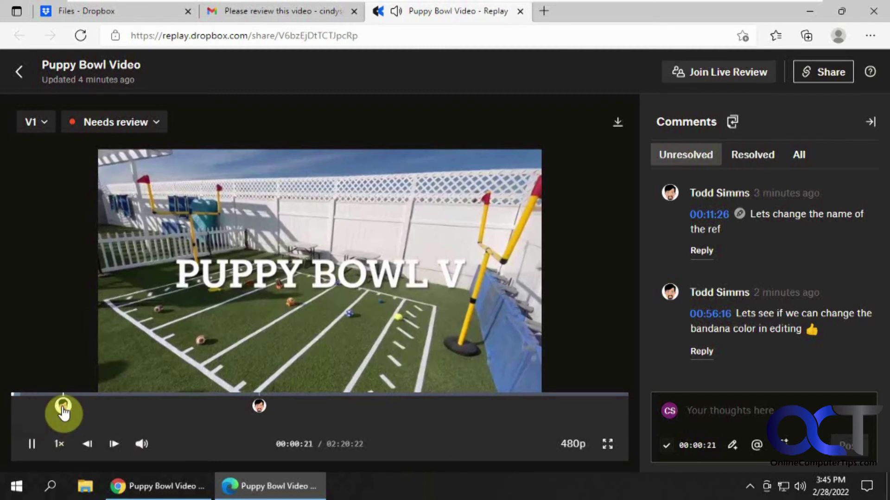
- Post the reply 'I think its fine' mentioning the comment's author under the rename-the-ref comment
click(703, 252)
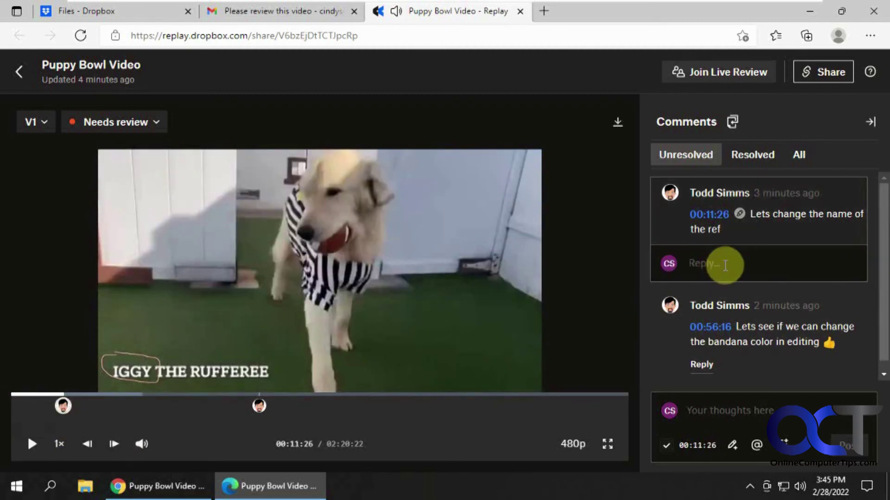
text(I think its )
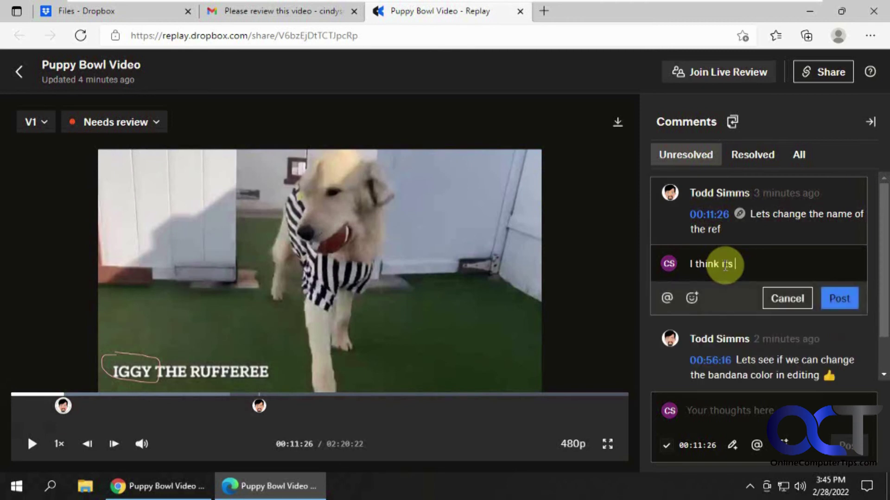
text(fine)
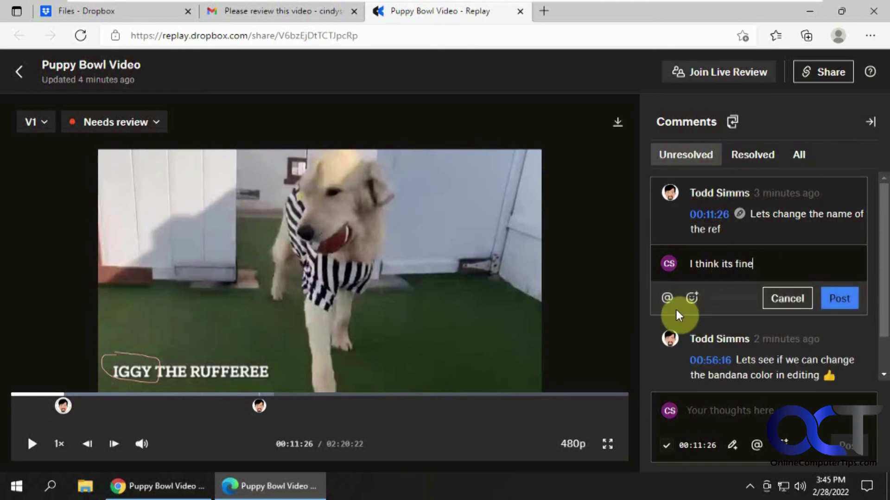
click(666, 299)
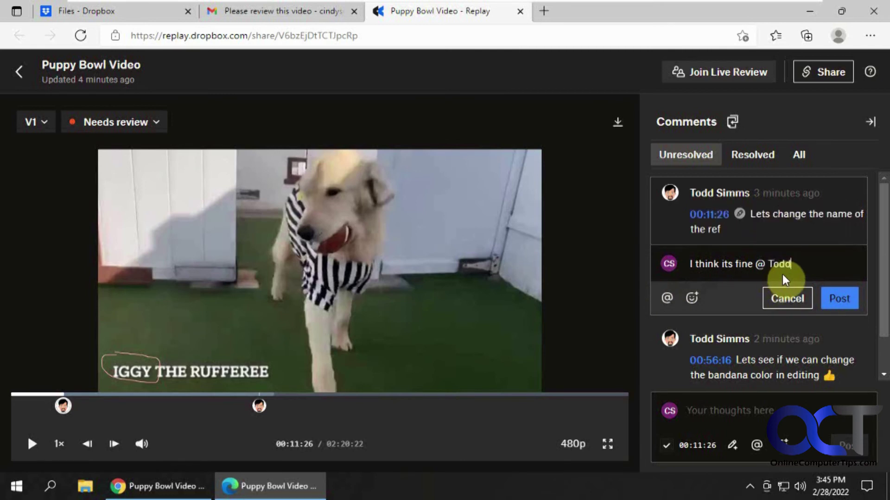
click(837, 298)
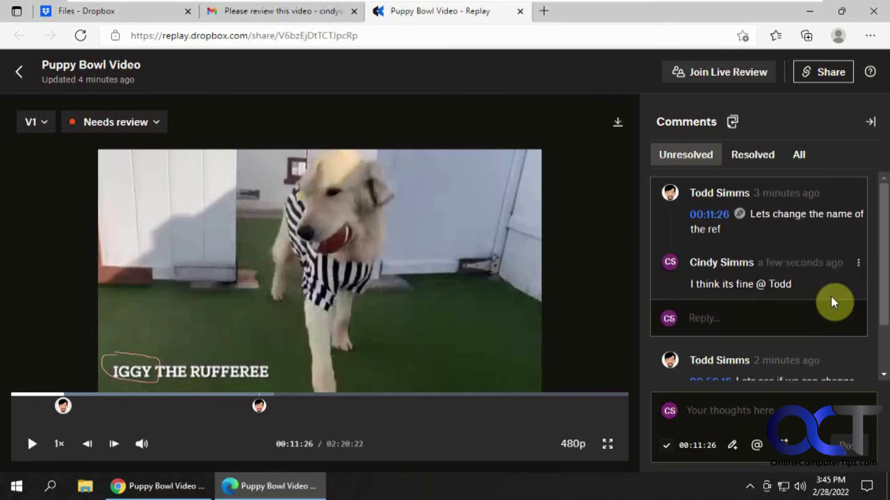
- Browse the Resolved, All and Unresolved comment lists
click(758, 157)
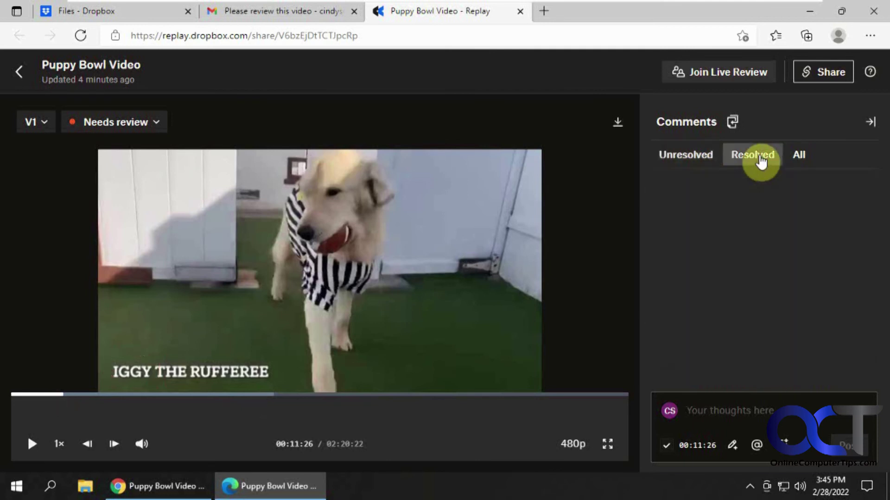
click(801, 157)
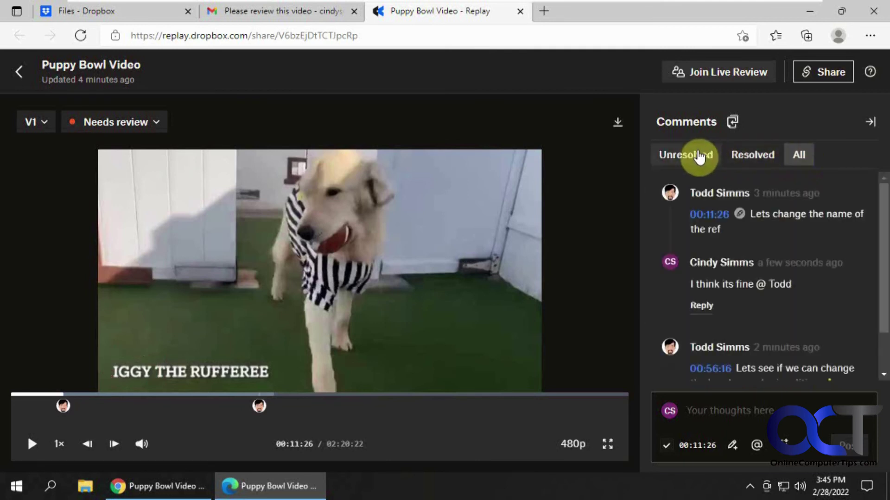
click(700, 158)
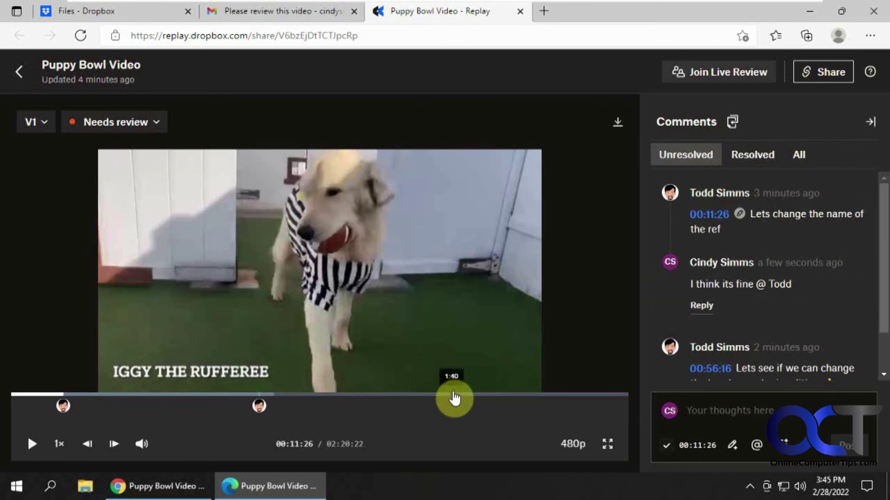
- Check the review status options without changing them, then switch to the owner's browser window
click(153, 121)
click(142, 199)
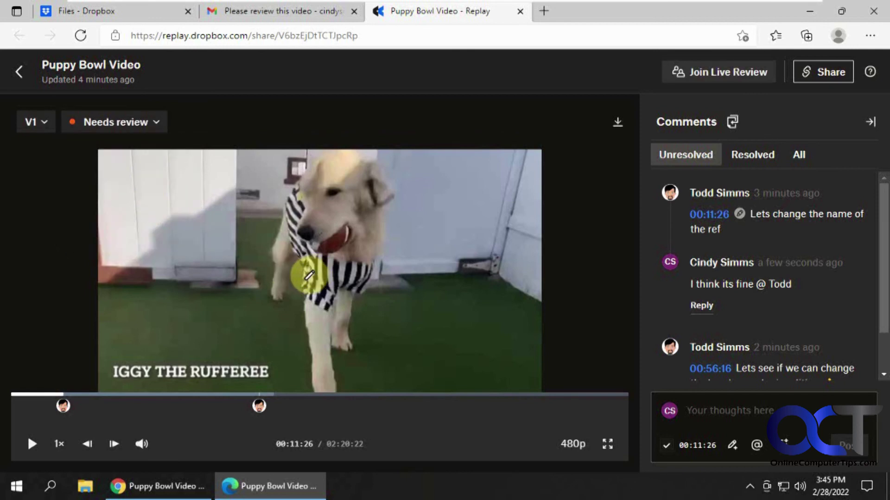
click(175, 484)
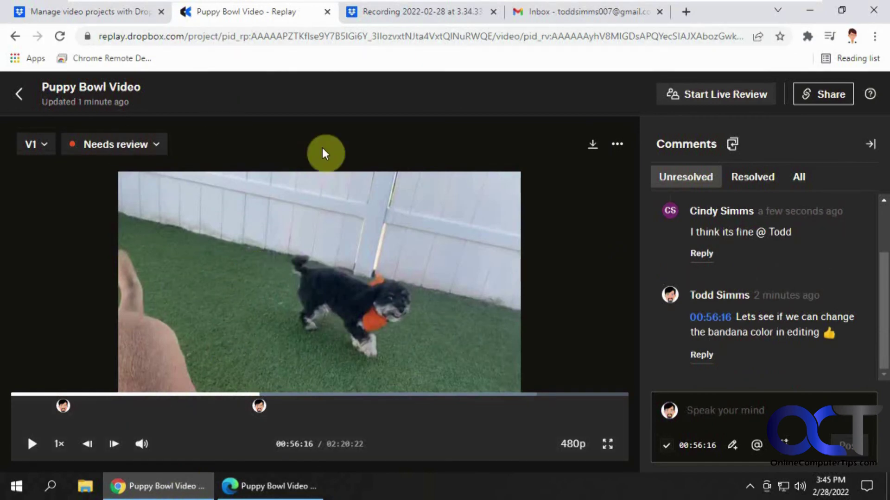
- Reopen Puppy Bowl Video from its folder and check the Resolved, All and Unresolved comment lists
click(21, 98)
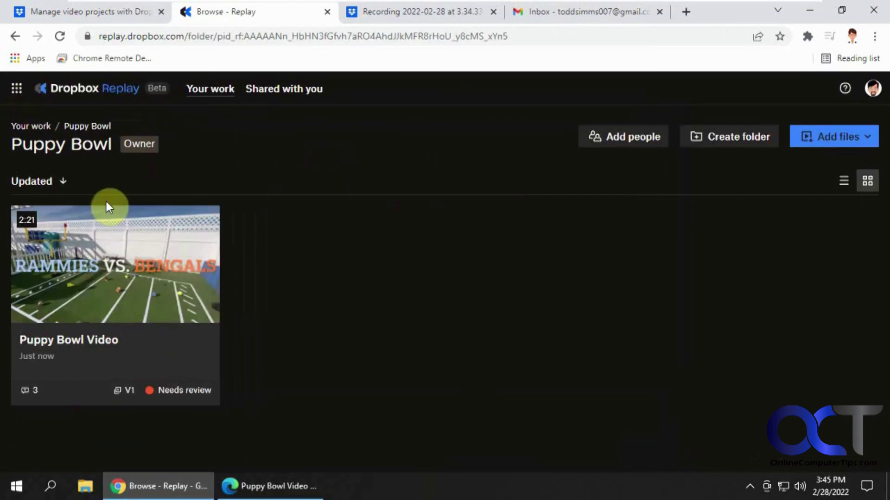
click(130, 255)
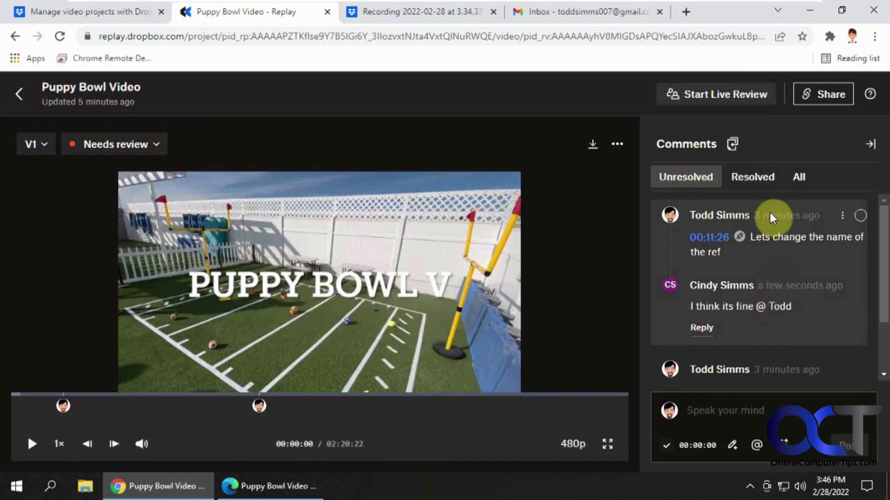
click(760, 177)
click(794, 179)
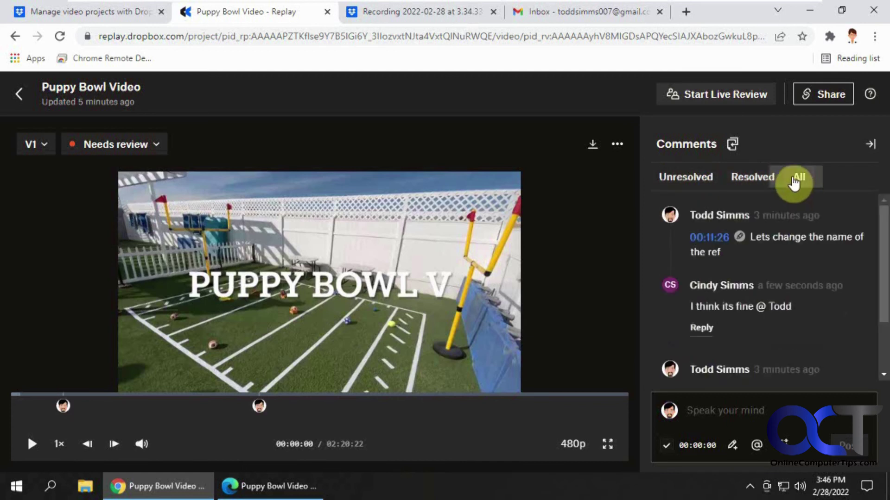
click(763, 178)
click(709, 181)
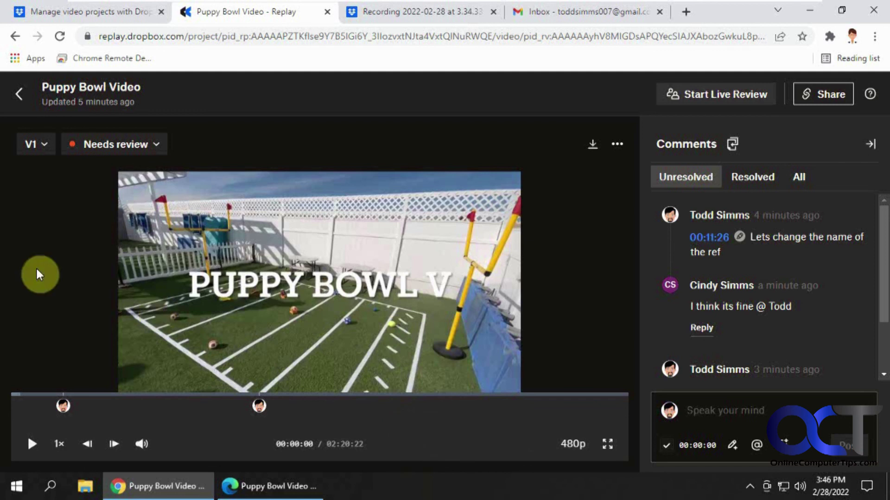
- Clear the video's 'Needs review' status using Clear status, then view the Replay overview page
click(143, 144)
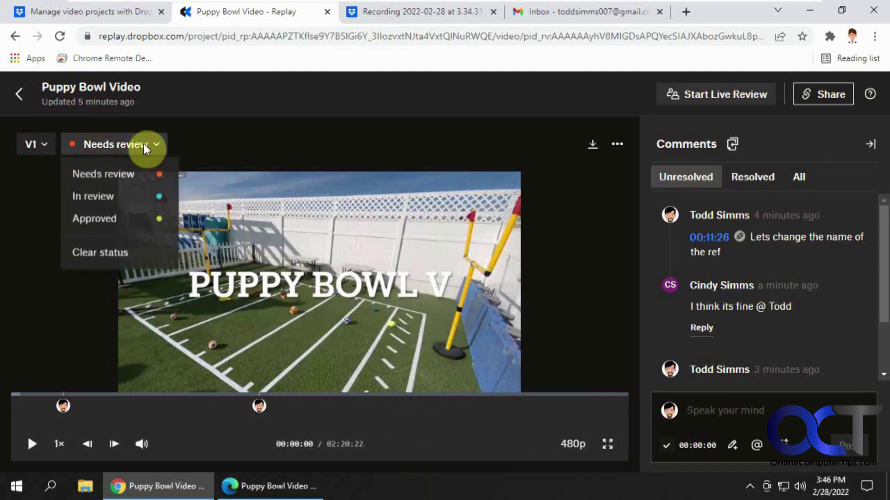
click(119, 253)
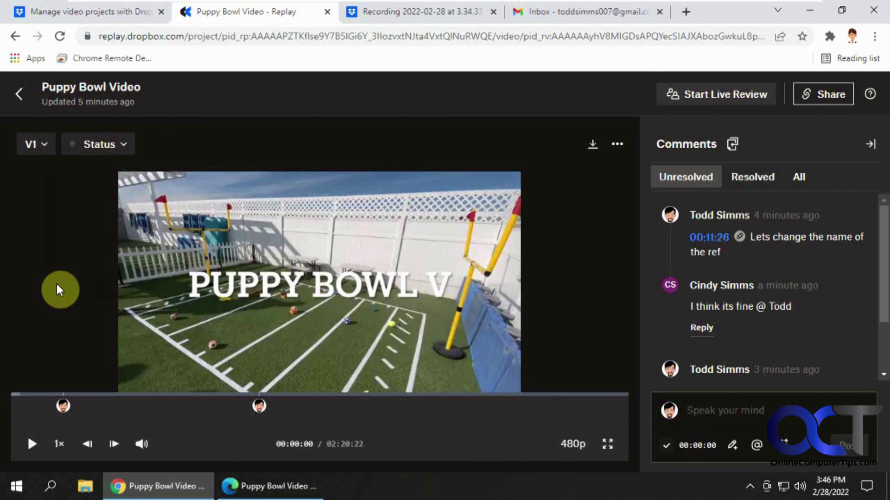
click(104, 13)
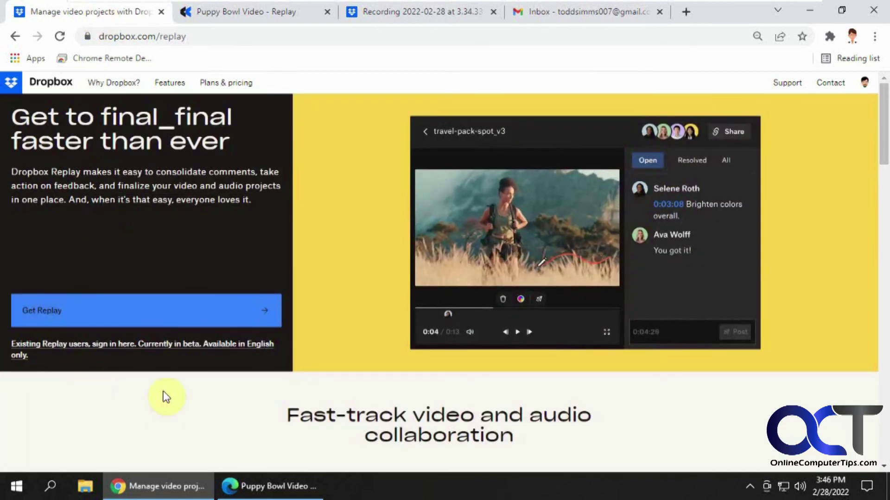